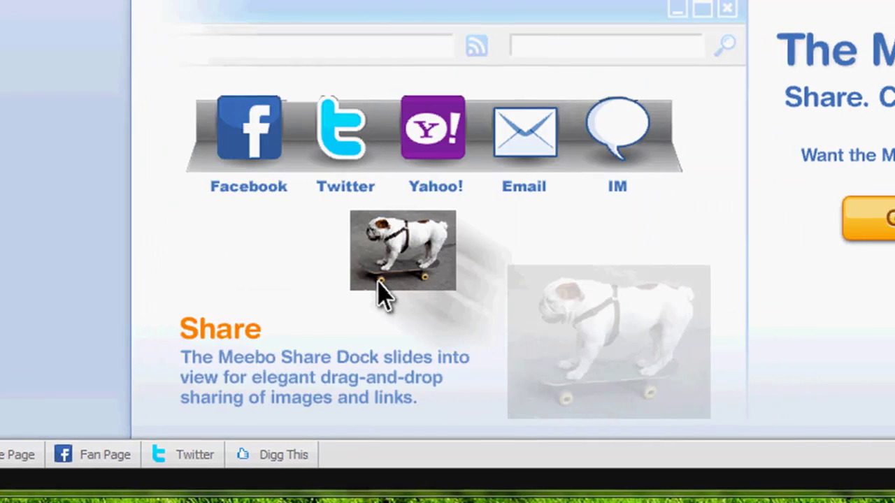
Look over the Meebo Bar welcome page and dismiss the sign-up callout above the sample bar.
scroll(383, 297, "down", 3)
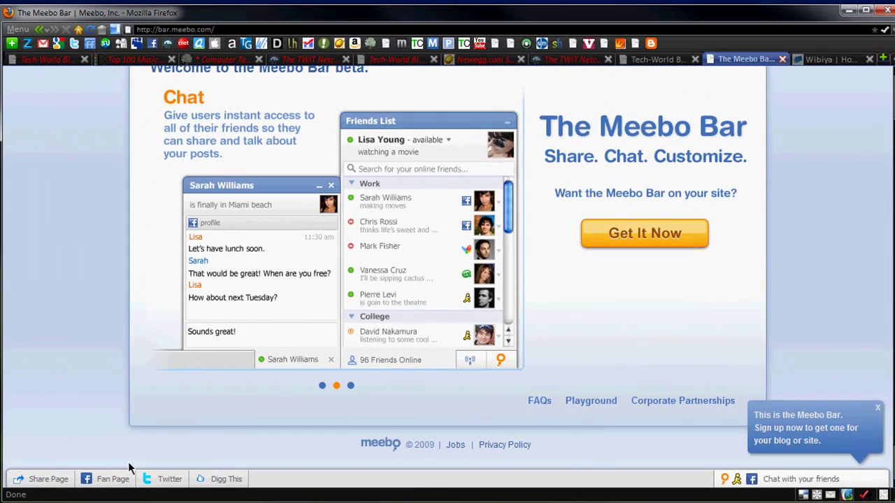
scroll(130, 467, "up", 3)
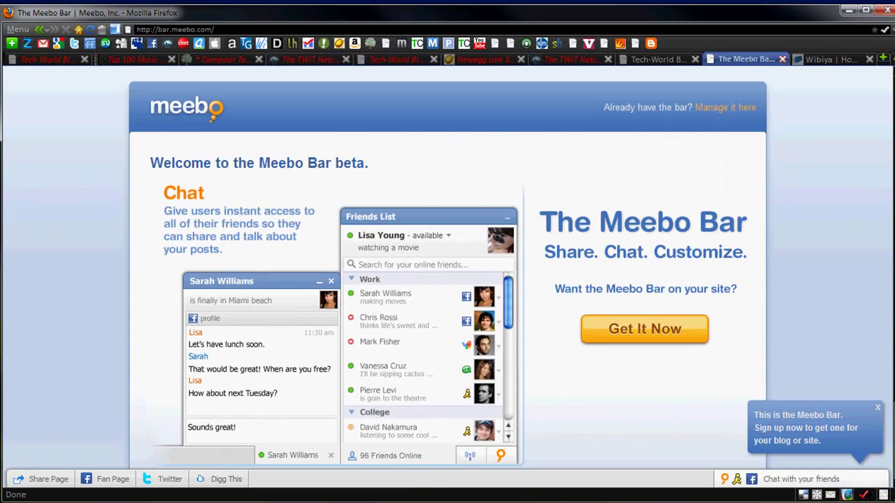
left_click(878, 411)
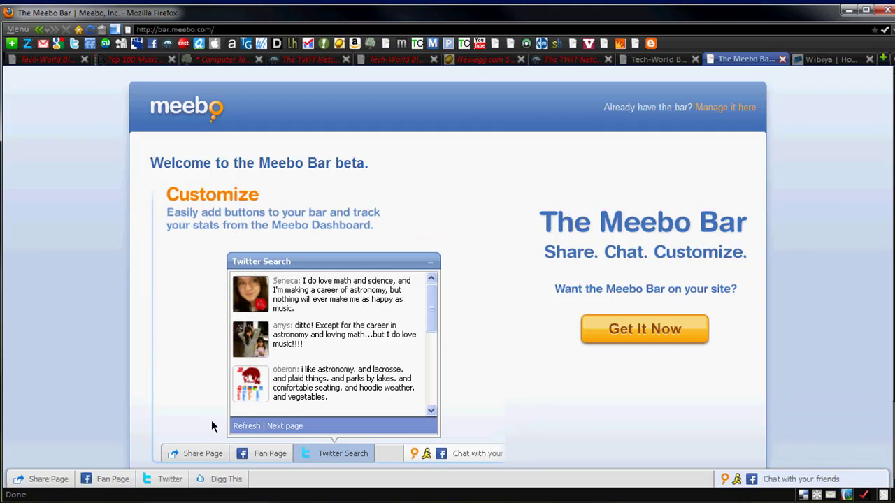
scroll(124, 394, "down", 3)
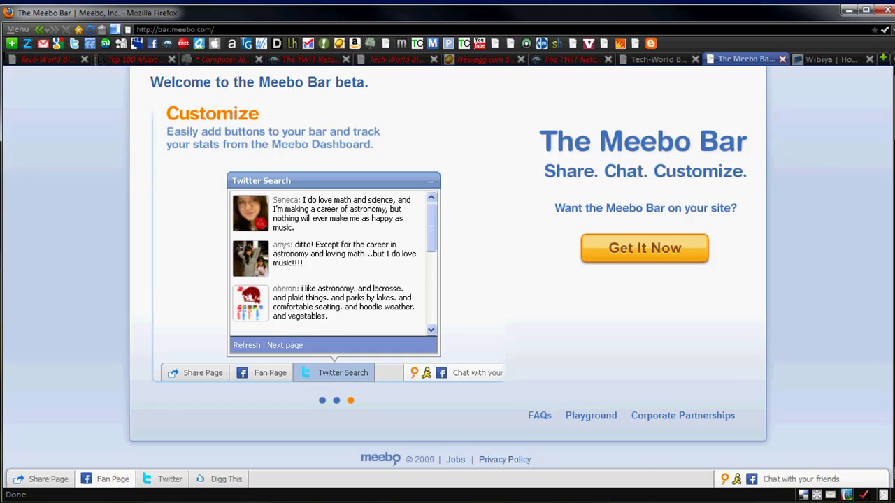
Preview the Fan Page, Twitter and Digg This widgets of the sample Meebo Bar and close the Digg This widget.
left_click(113, 480)
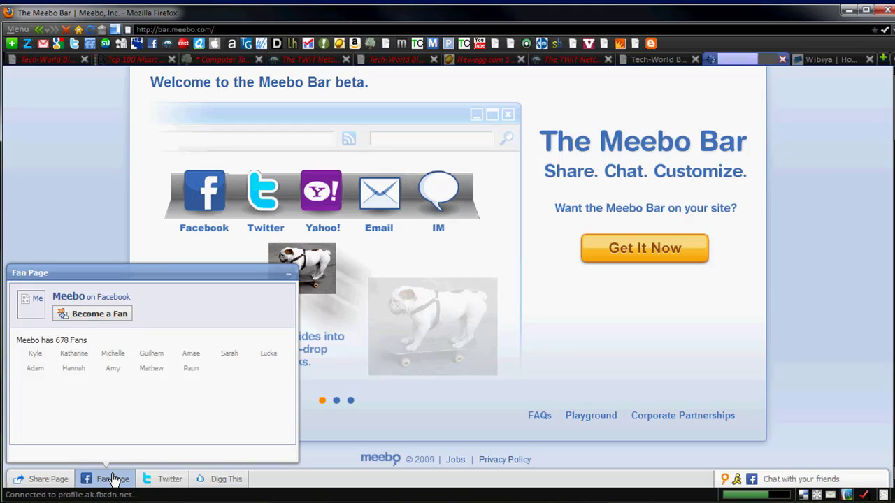
left_click(163, 481)
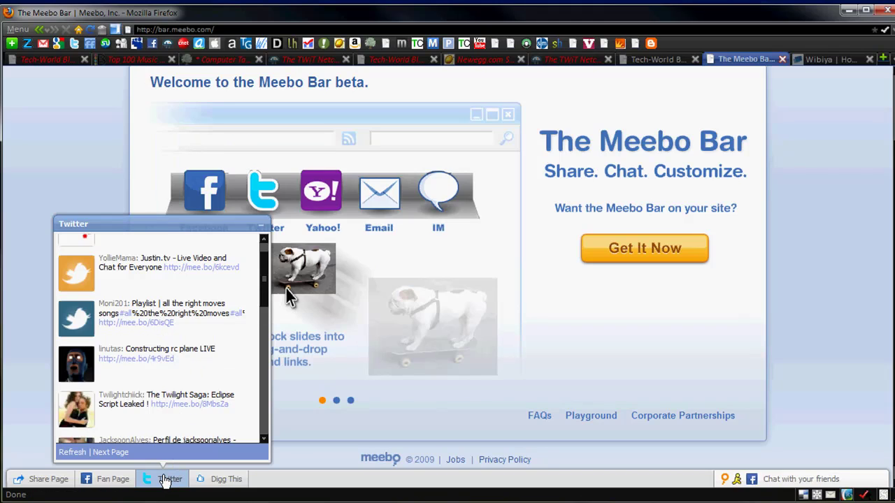
left_click(164, 479)
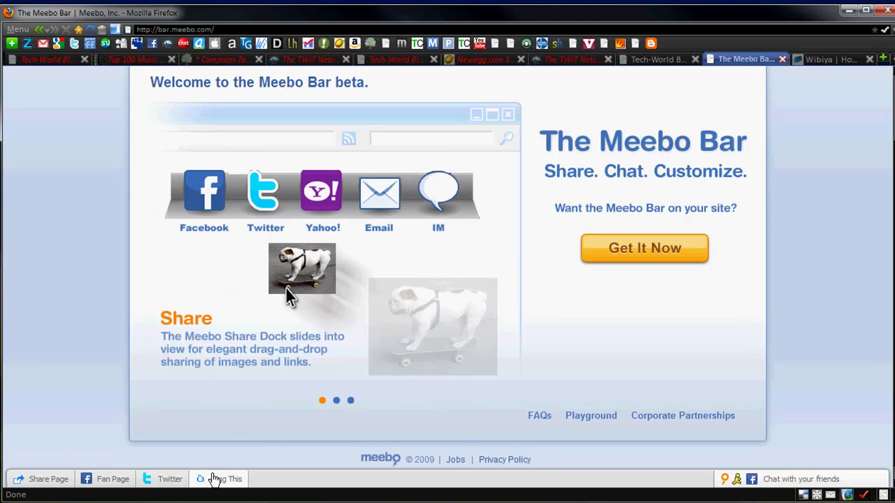
left_click(216, 479)
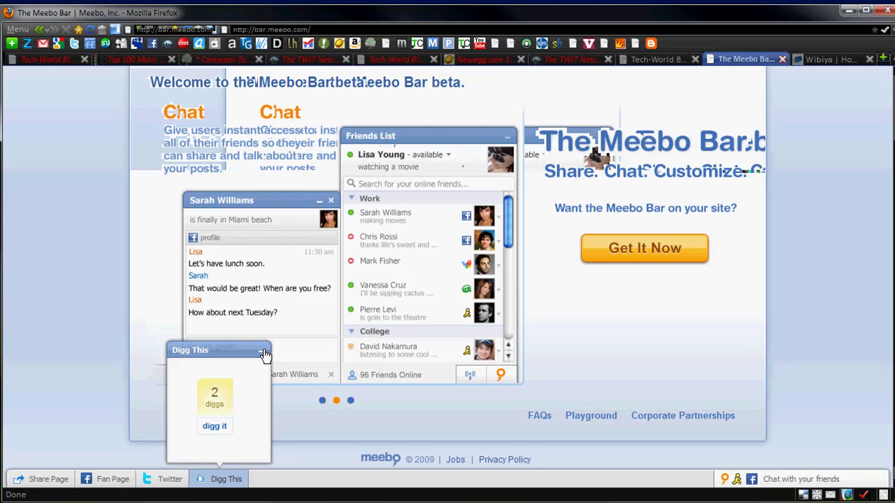
left_click(262, 353)
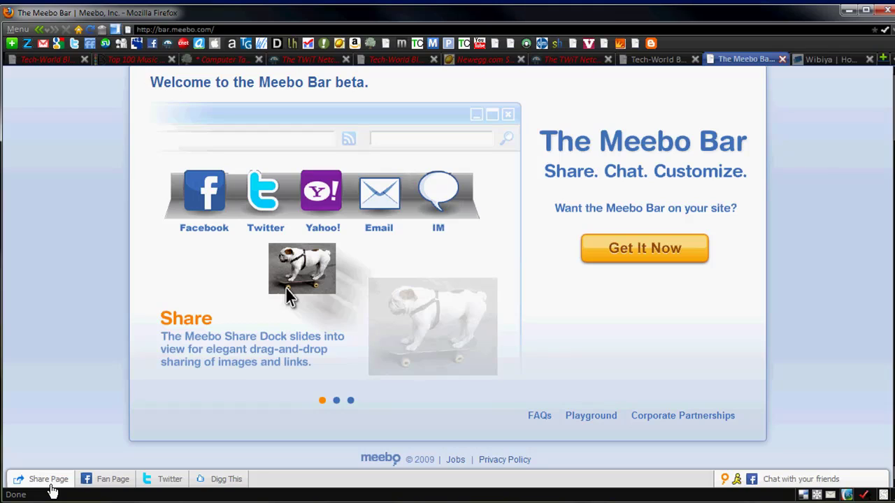
Bring up the Share Page overlay and try drag-to-share with the page card, the feature slideshow image and the Get It Now link.
left_click(51, 487)
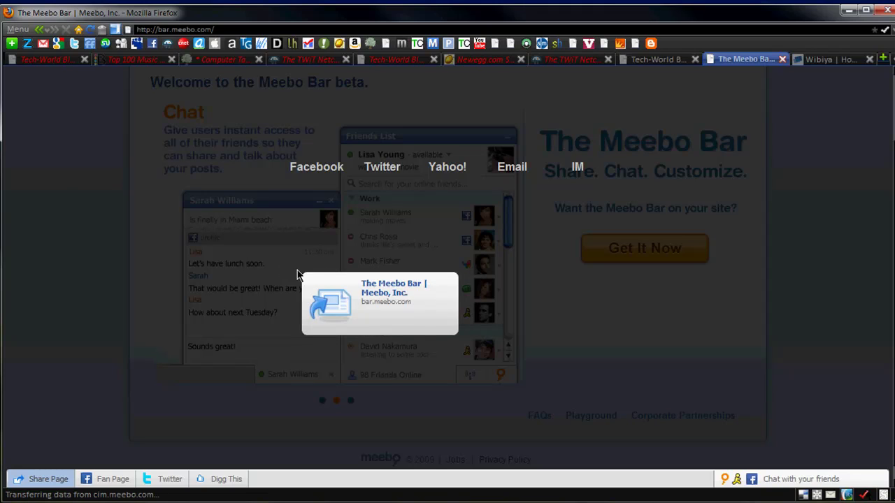
left_click_drag(297, 275, 586, 124)
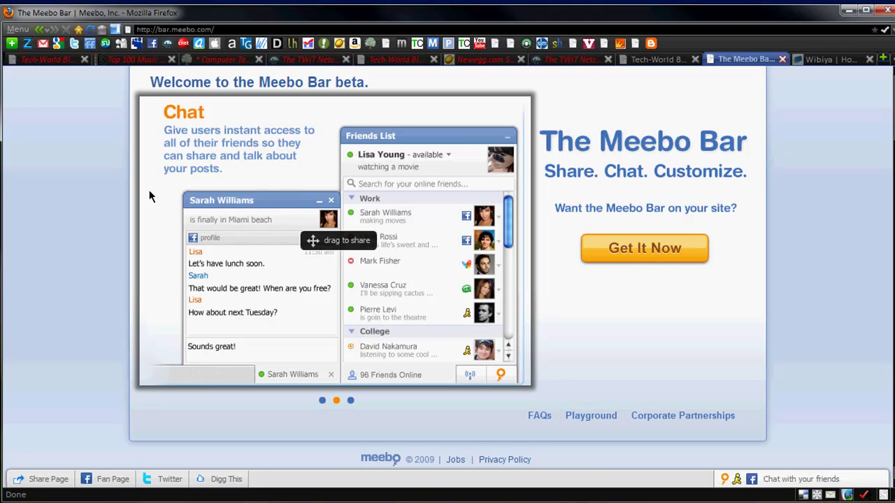
scroll(242, 260, "up", 1)
mouse_move(350, 268)
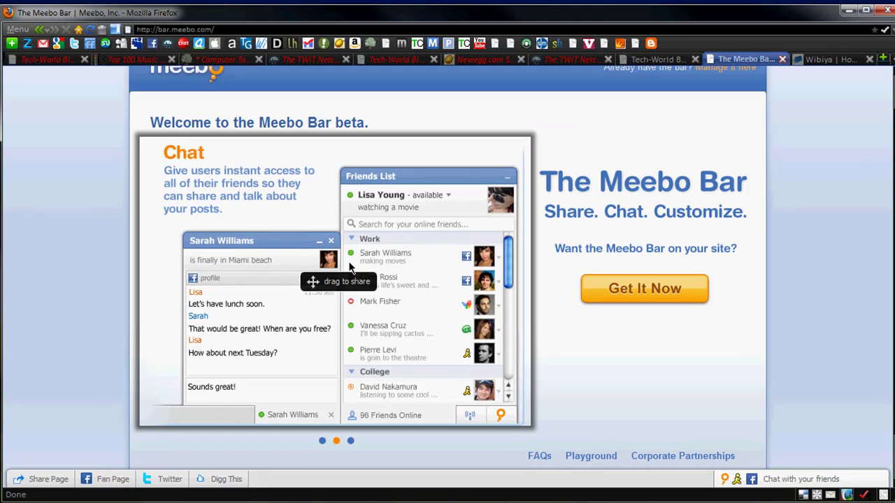
left_click_drag(349, 267, 364, 240)
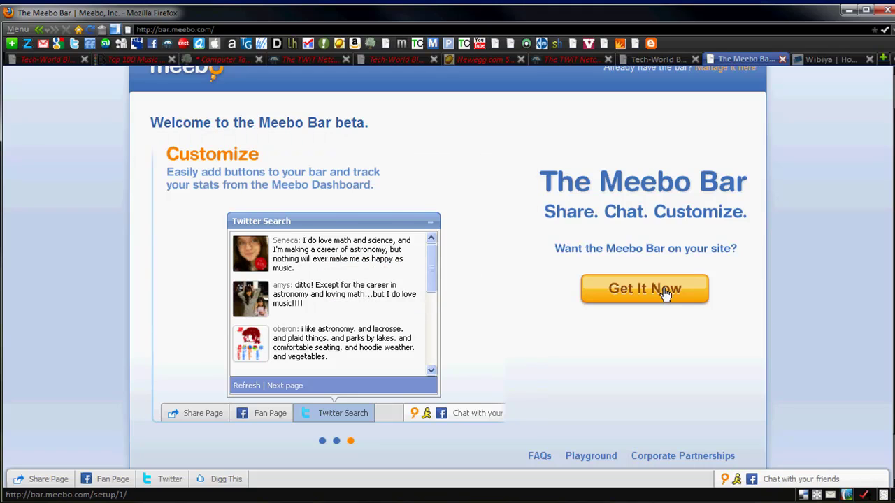
left_click_drag(668, 290, 286, 216)
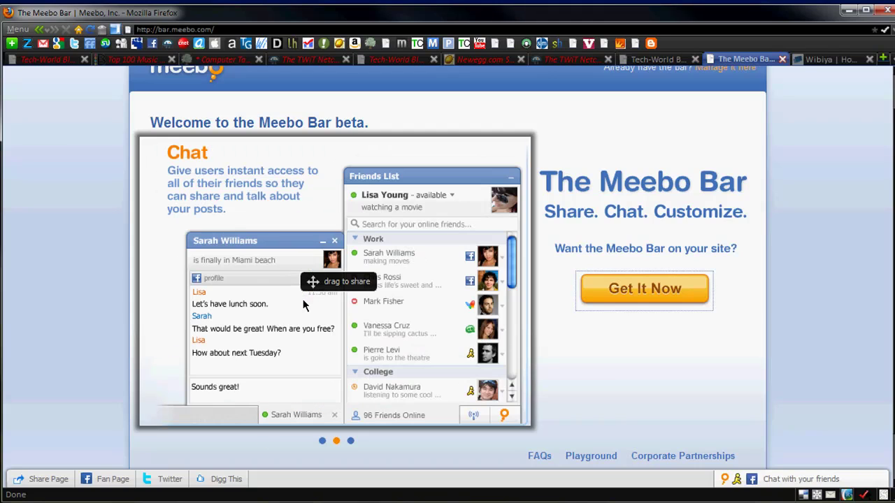
Open the Meebo dashboard for managing an existing bar.
scroll(671, 403, "down", 3)
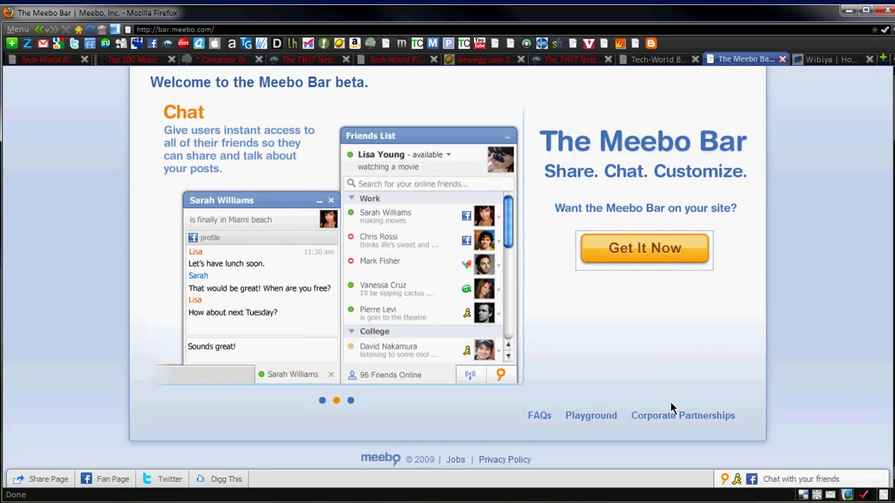
scroll(646, 408, "up", 3)
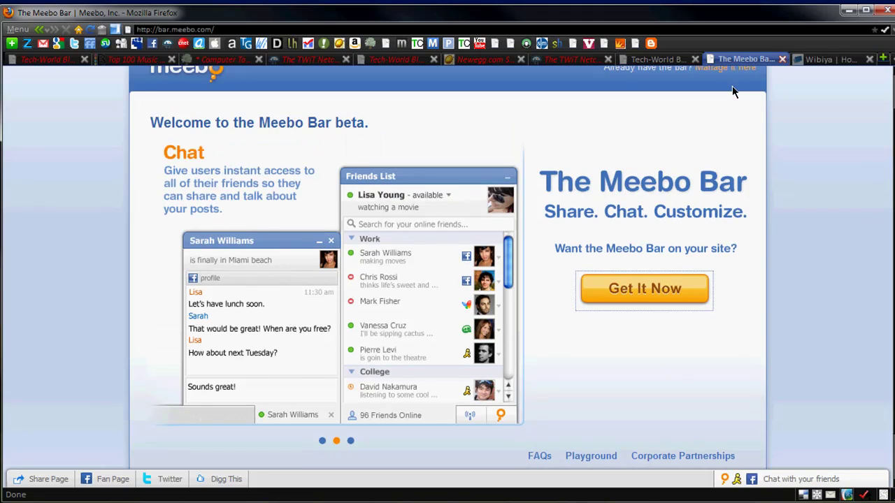
scroll(732, 90, "up", 1)
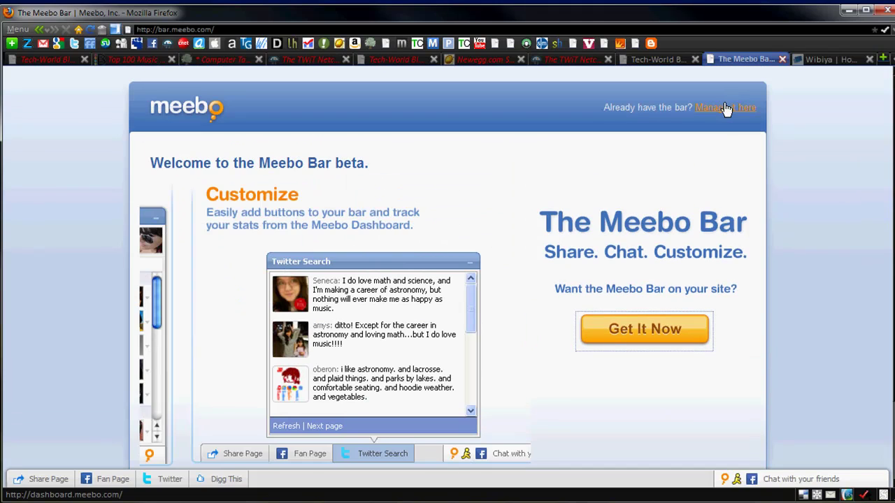
left_click(726, 109)
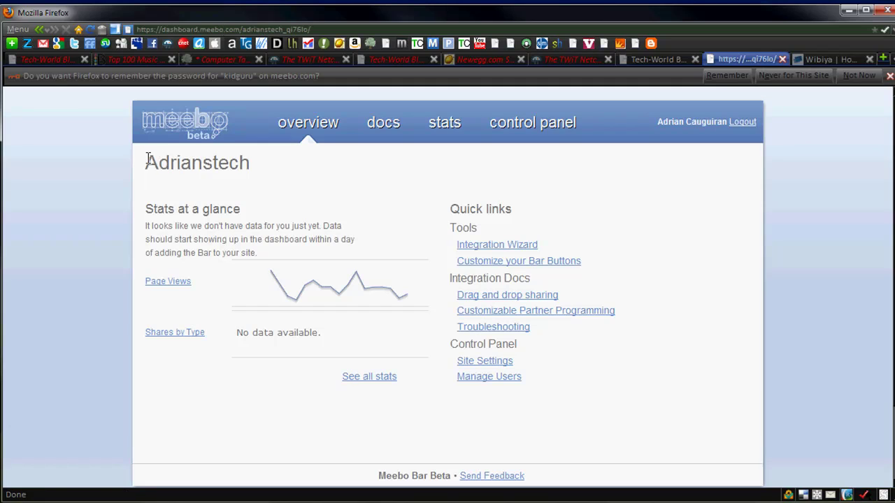
Open the Customize your Bar Buttons page from the dashboard overview and show its available buttons and bar preview.
left_click_drag(149, 159, 306, 160)
left_click(242, 250)
scroll(220, 323, "down", 2)
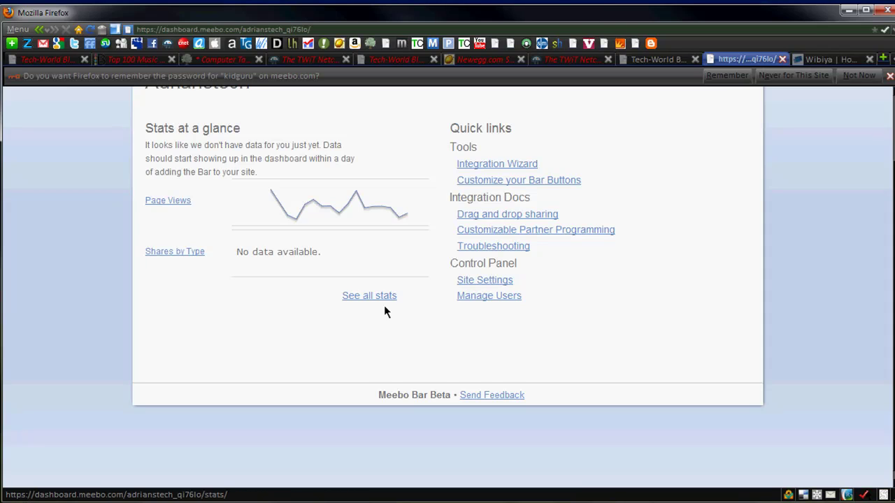
scroll(483, 350, "up", 1)
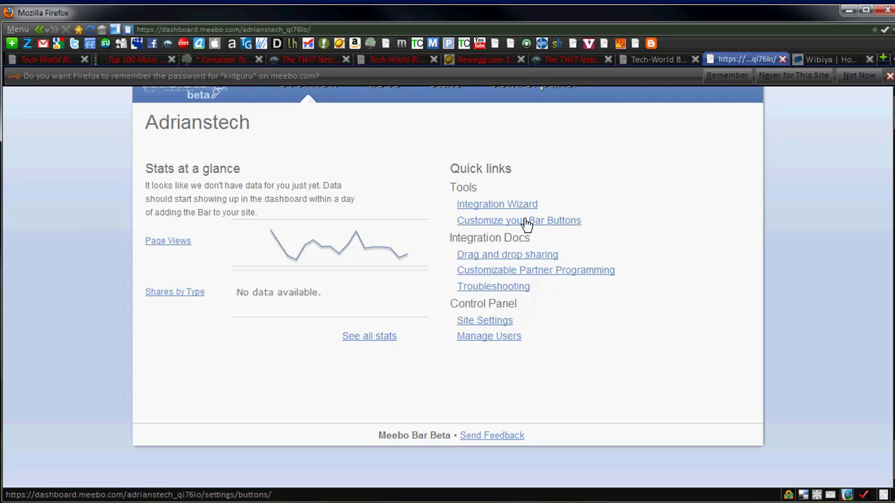
left_click(485, 222)
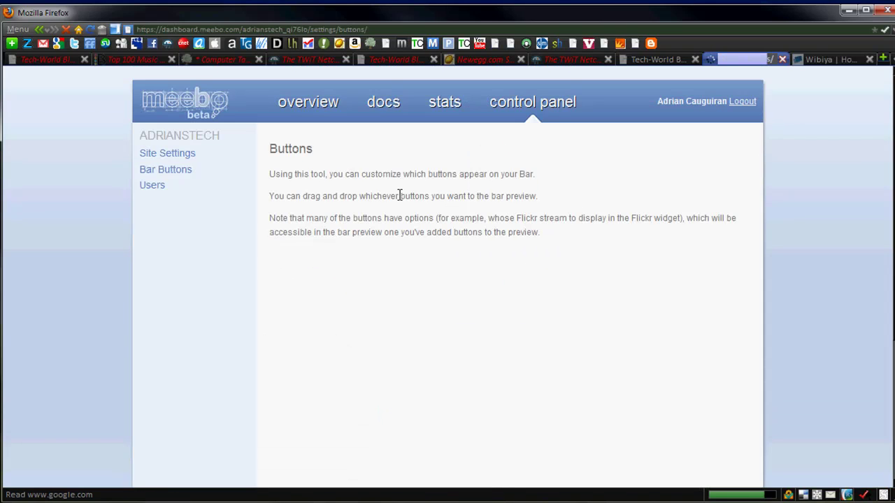
scroll(430, 192, "down", 2)
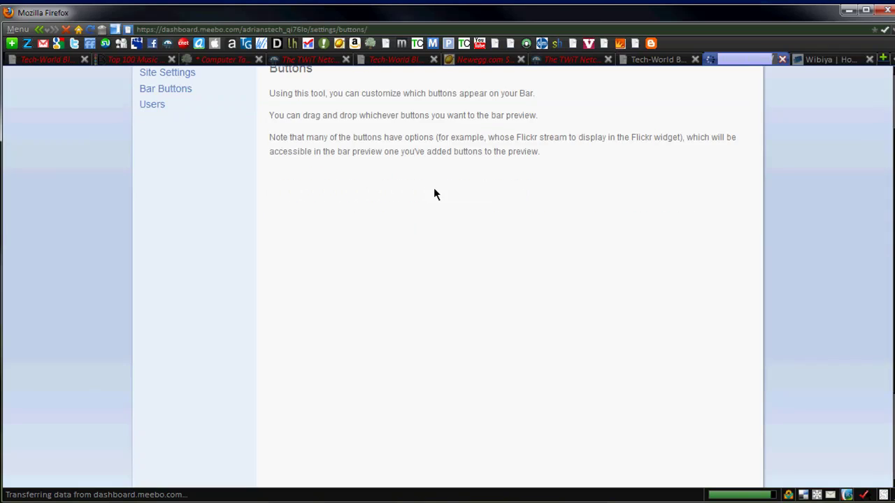
scroll(420, 199, "down", 2)
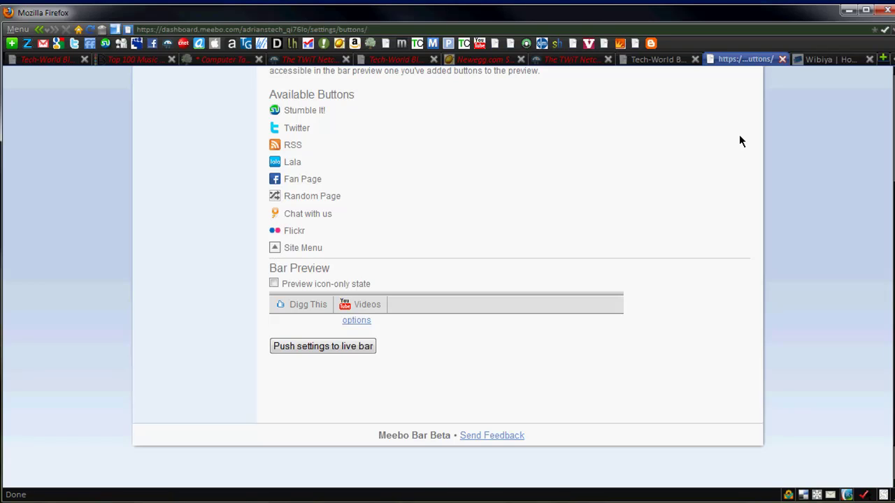
Switch to the Tech-World blog, open the chat connection page from its Meebo Bar and close it without signing in.
left_click(652, 62)
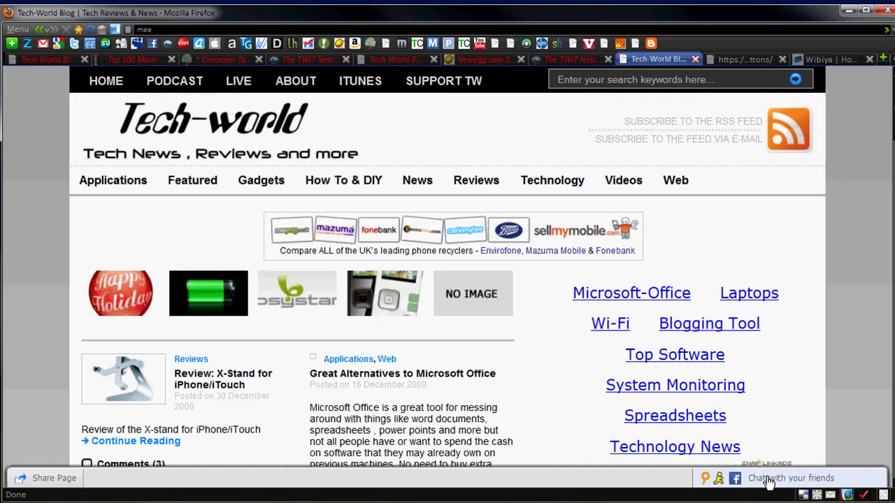
left_click(843, 478)
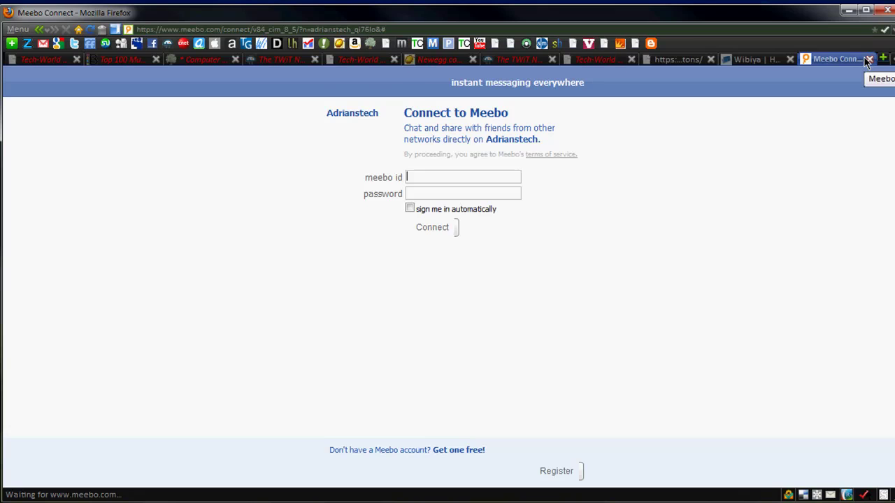
left_click(868, 60)
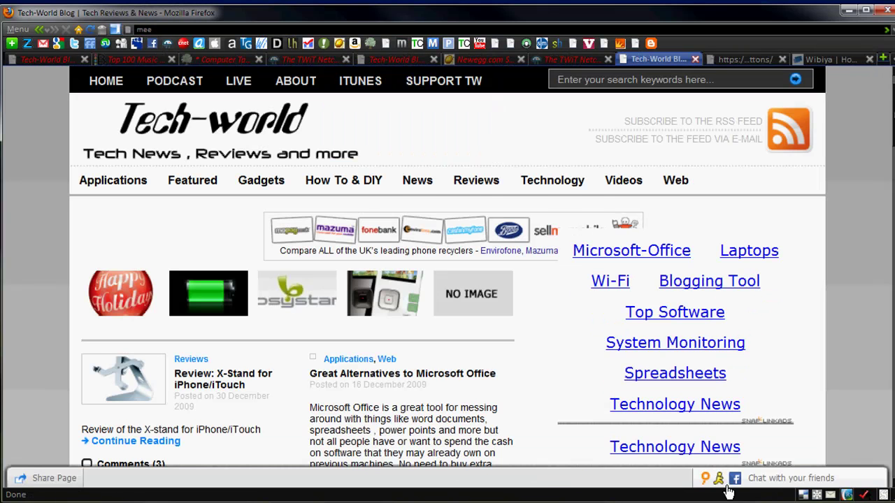
scroll(717, 465, "down", 1)
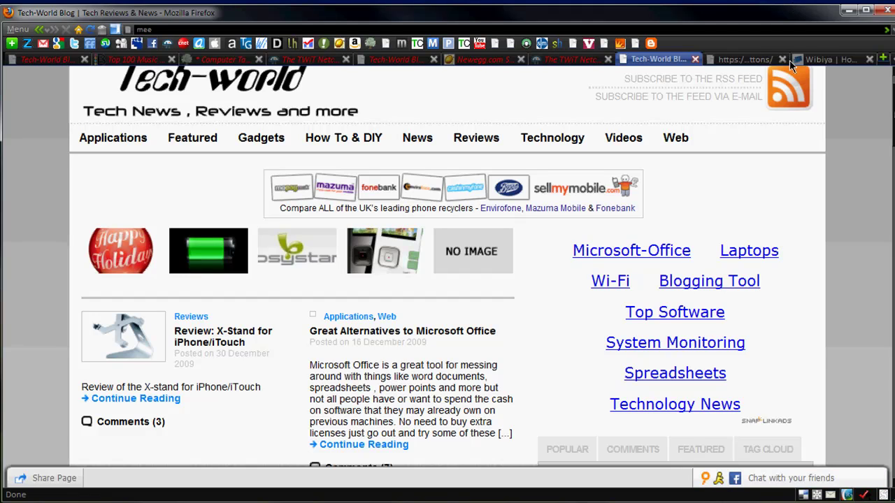
Return to the Meebo Bar Buttons settings and review the available buttons, the bar preview and the usage notes.
left_click(767, 63)
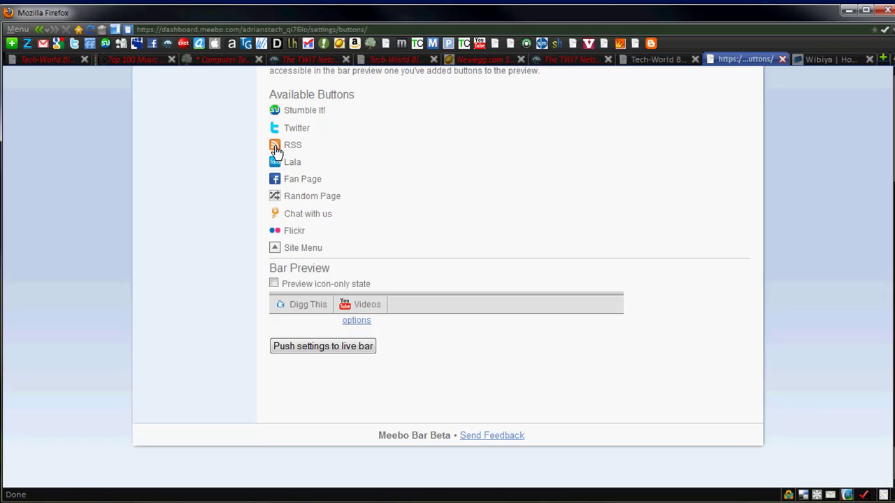
scroll(276, 150, "up", 1)
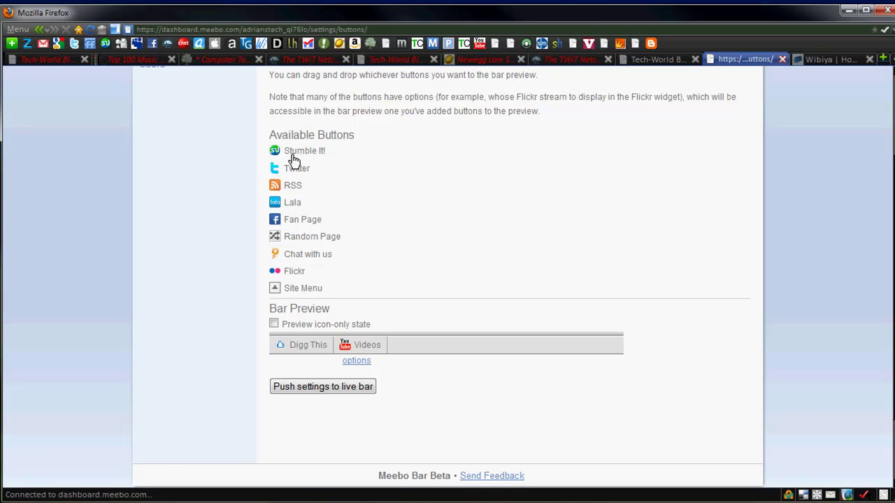
mouse_move(294, 161)
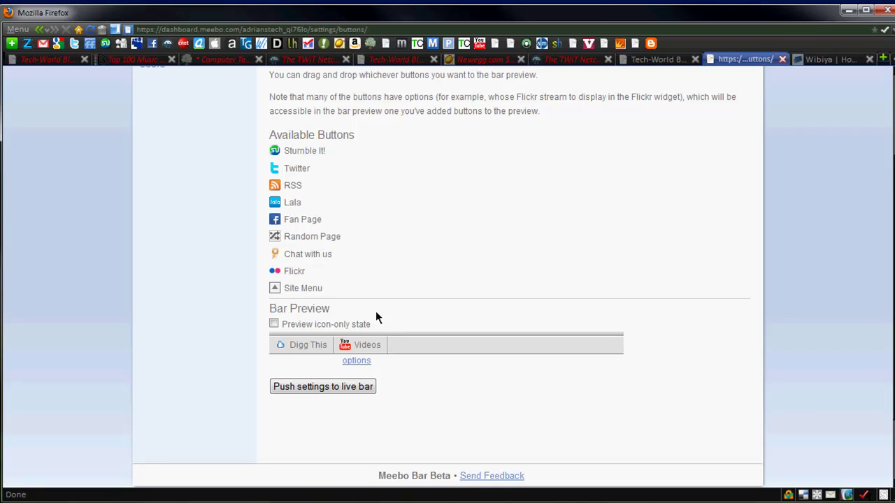
scroll(373, 311, "up", 3)
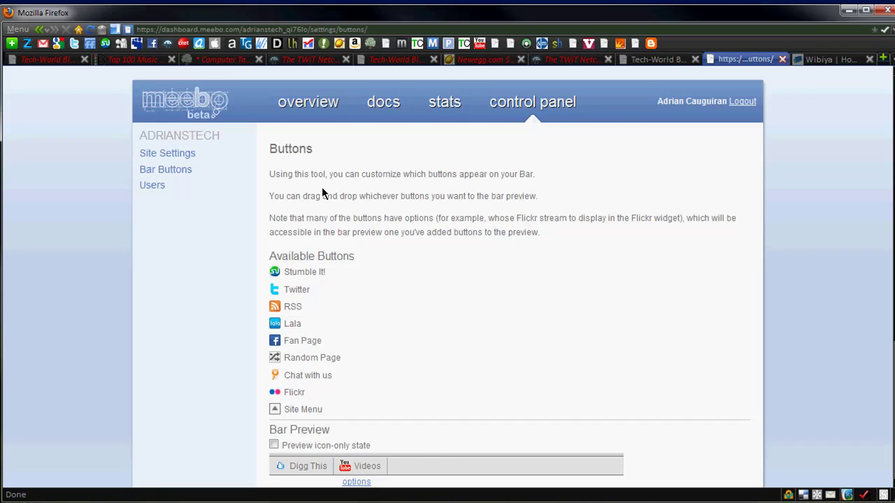
Check the Meebo Bar on the Tech-World blog once more and switch to the Wibiya homepage to view its toolbar.
left_click(675, 61)
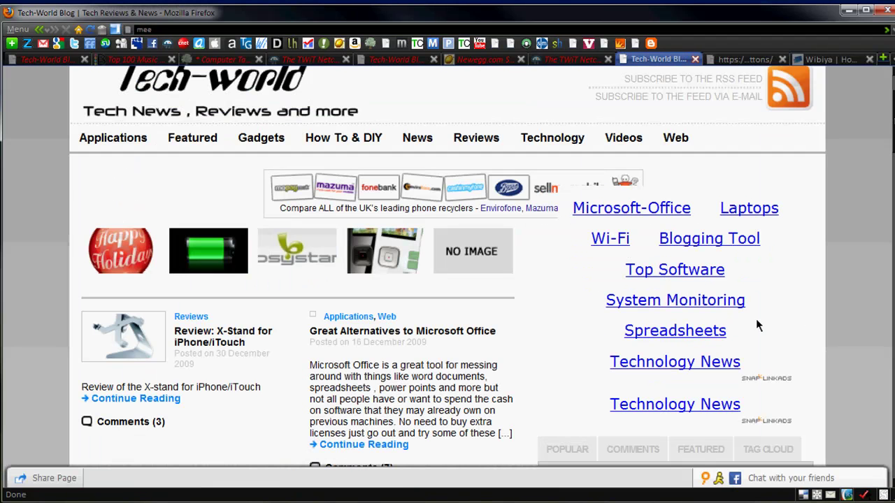
scroll(329, 482, "down", 1)
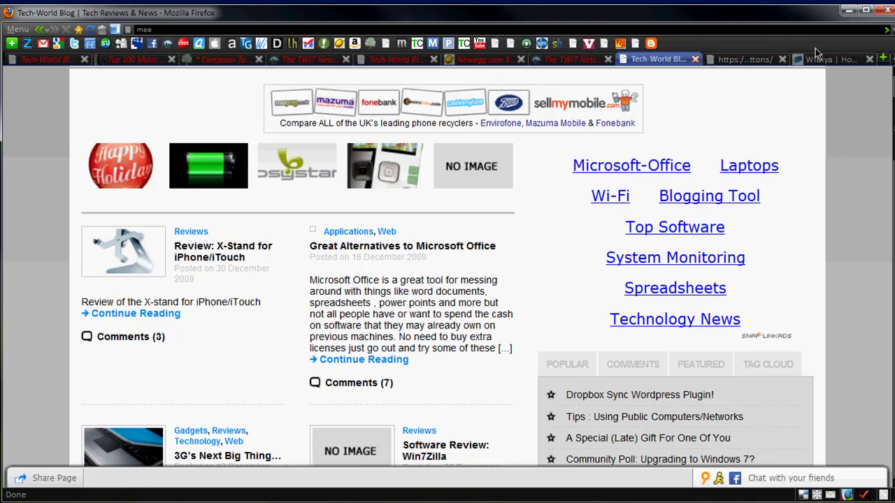
left_click(834, 61)
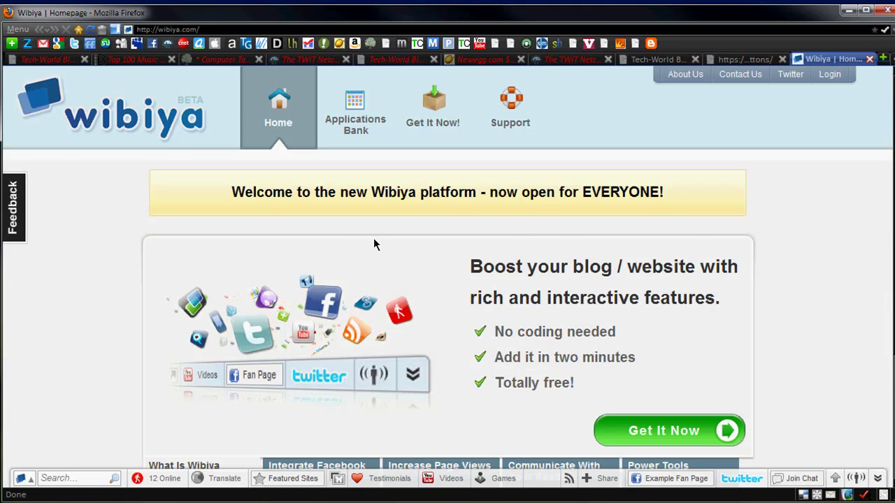
scroll(373, 242, "down", 1)
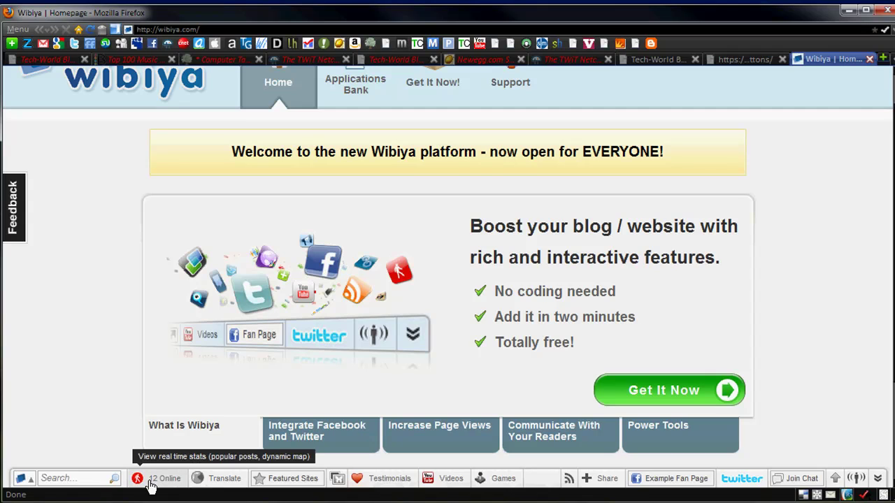
Try the Wibiya toolbar's search, site menu, Translate language list and Share option, and collapse the toolbar.
left_click(56, 477)
left_click(25, 478)
left_click(204, 484)
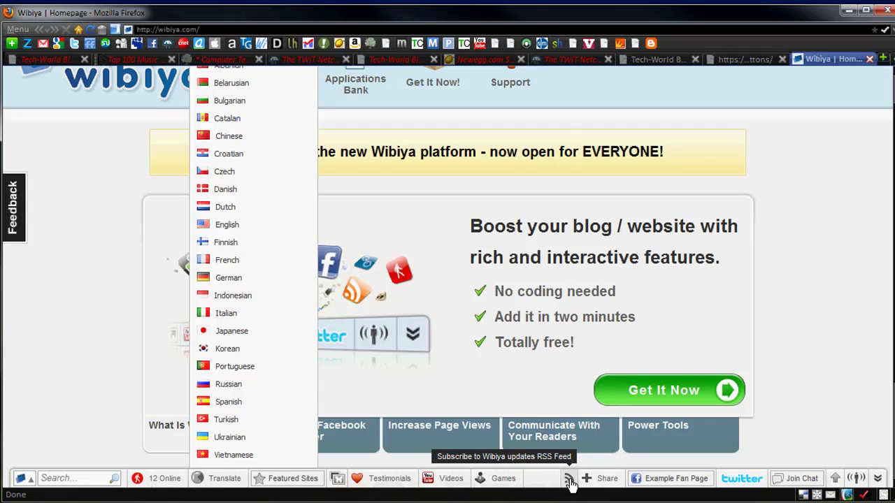
left_click(594, 480)
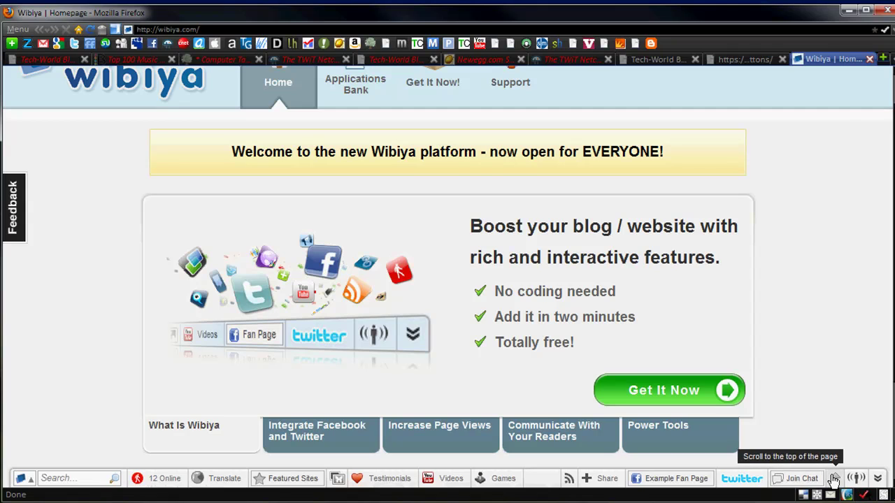
left_click(876, 479)
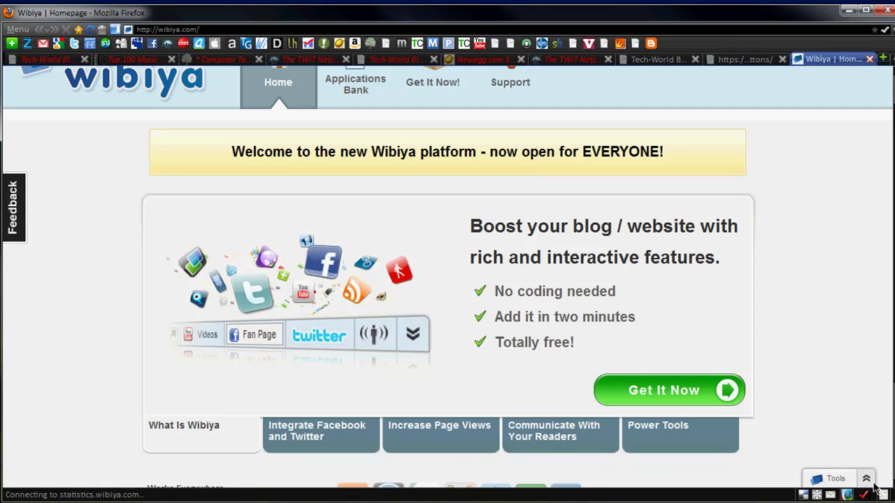
Look through the Wibiya homepage down to the Works Everywhere platform list and return to its beginning.
scroll(802, 419, "down", 3)
scroll(802, 419, "up", 4)
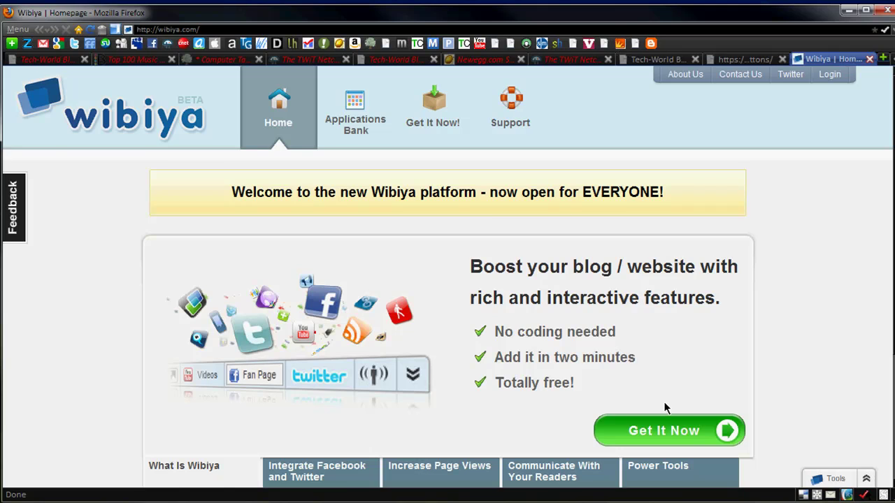
scroll(664, 408, "down", 2)
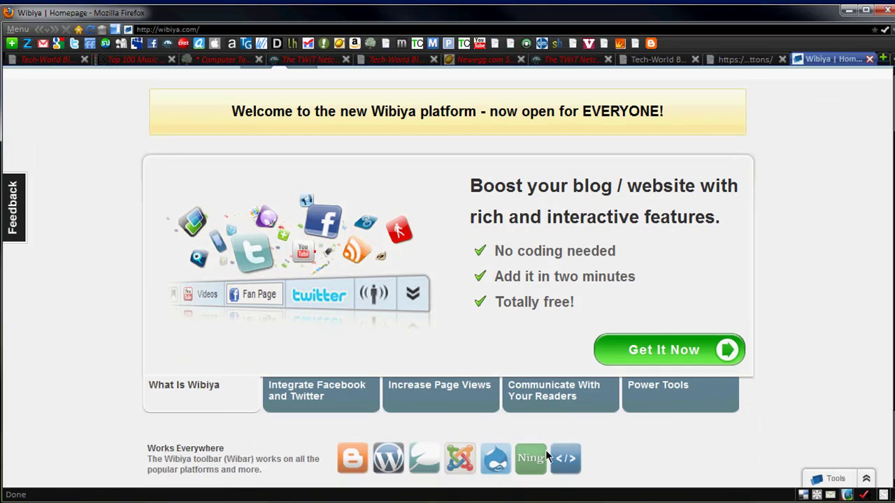
scroll(361, 277, "down", 1)
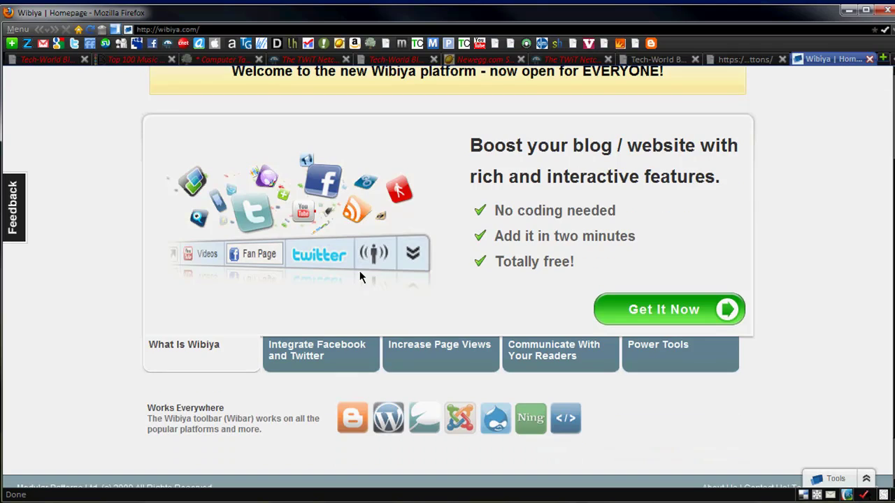
scroll(333, 418, "down", 2)
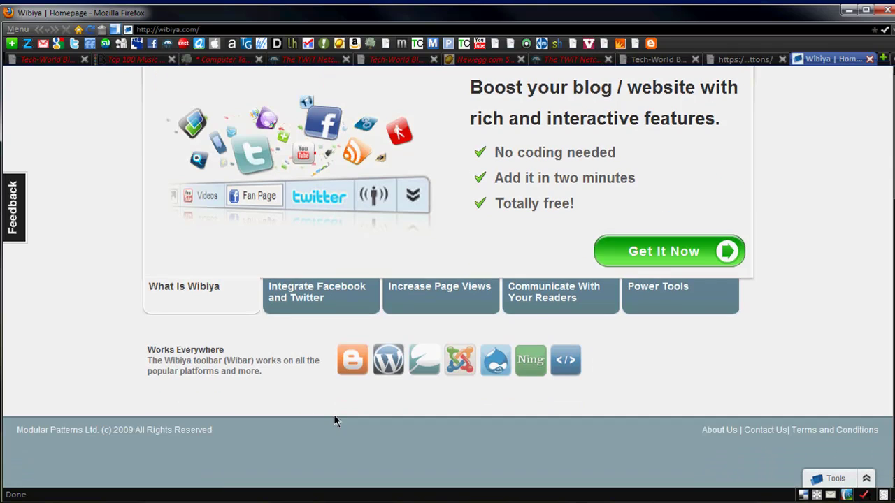
scroll(722, 419, "up", 5)
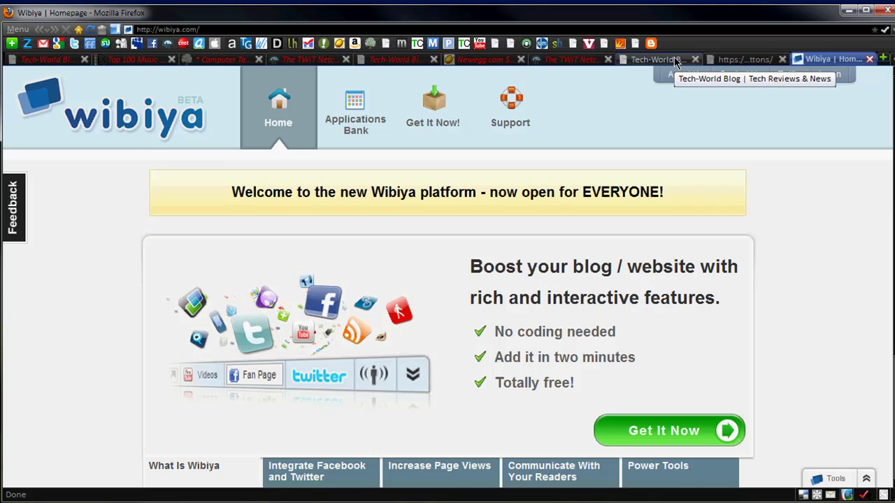
Switch to the Meebo Buttons settings page and review its available buttons and bar preview for comparison.
left_click(722, 62)
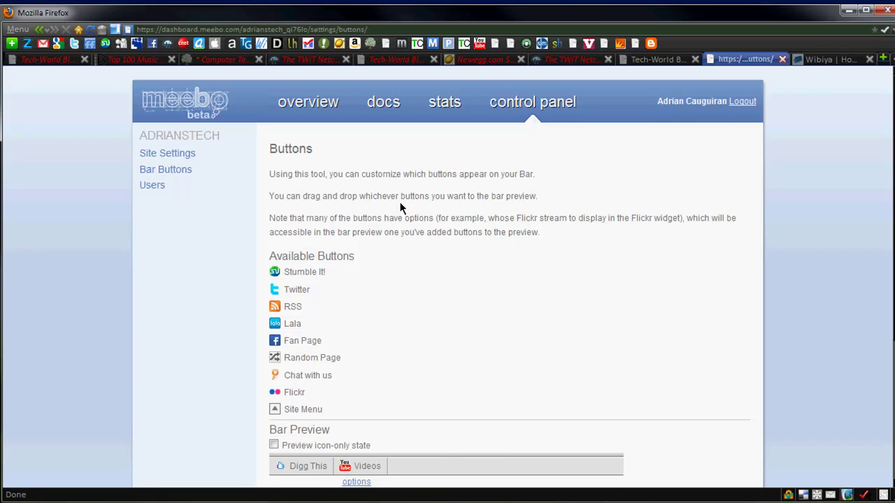
scroll(399, 206, "down", 1)
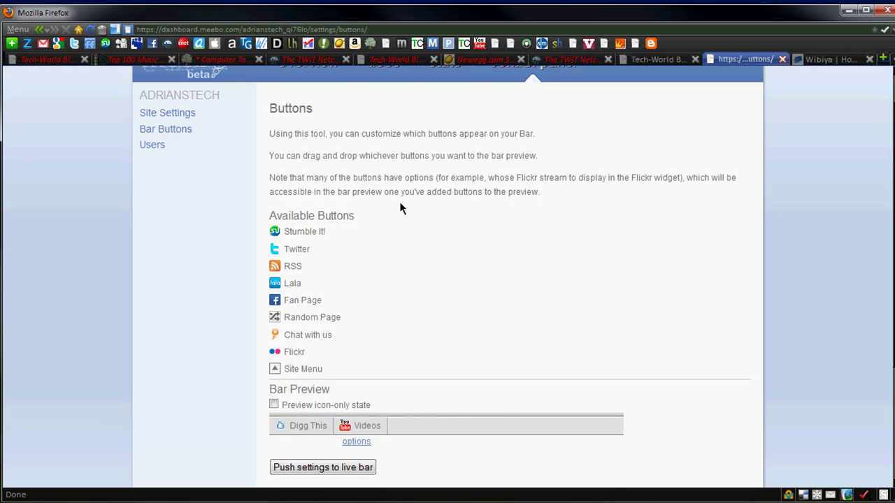
scroll(399, 208, "down", 1)
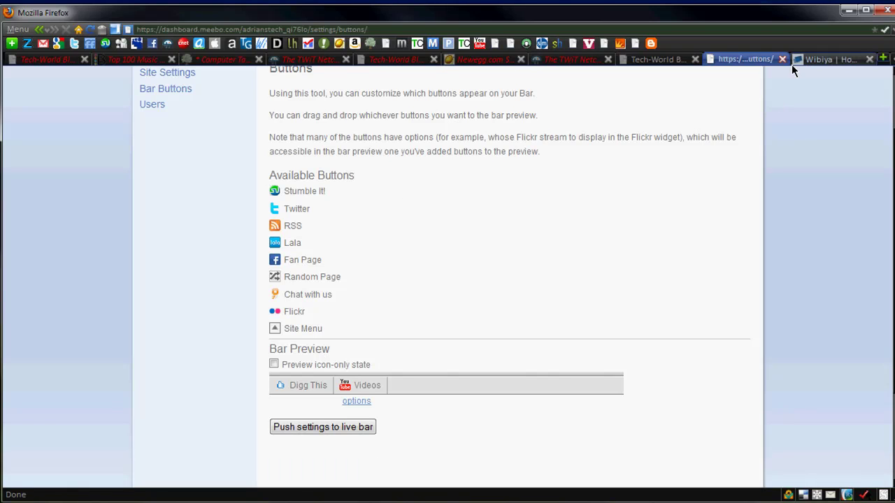
Go back to the Wibiya homepage, skim its features and supported platforms, and switch to the Tech-World blog.
left_click(828, 63)
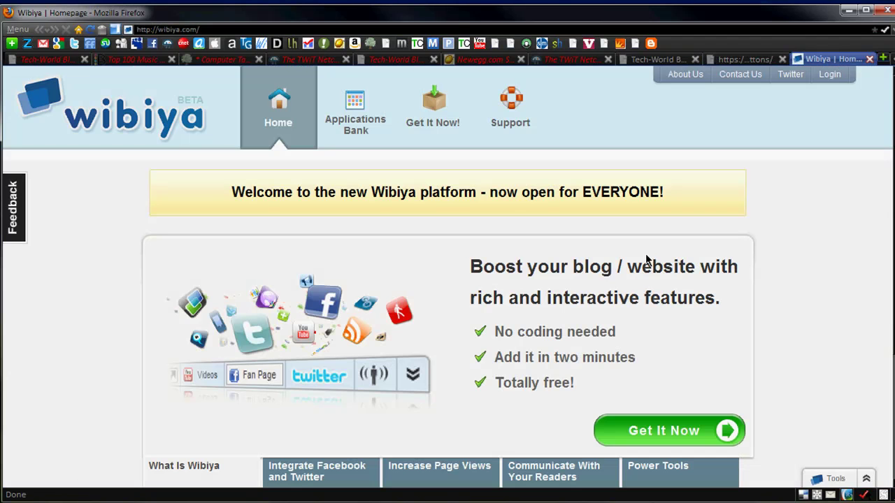
scroll(644, 262, "down", 3)
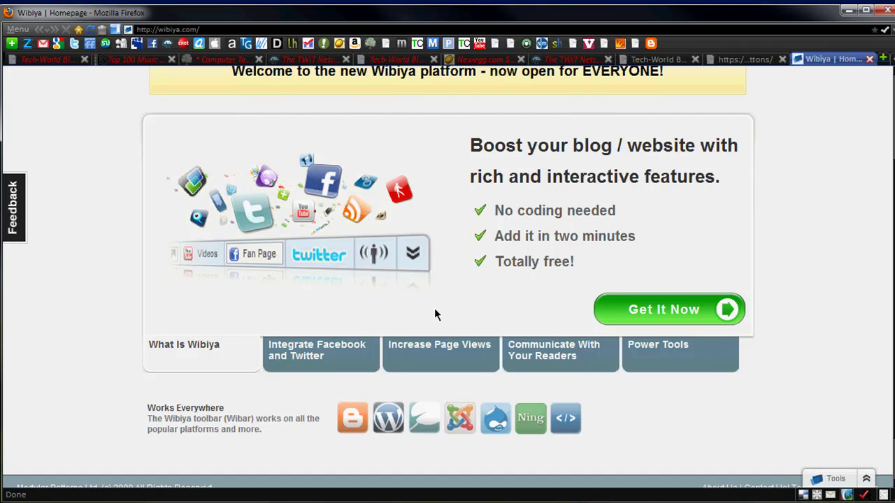
scroll(598, 241, "up", 3)
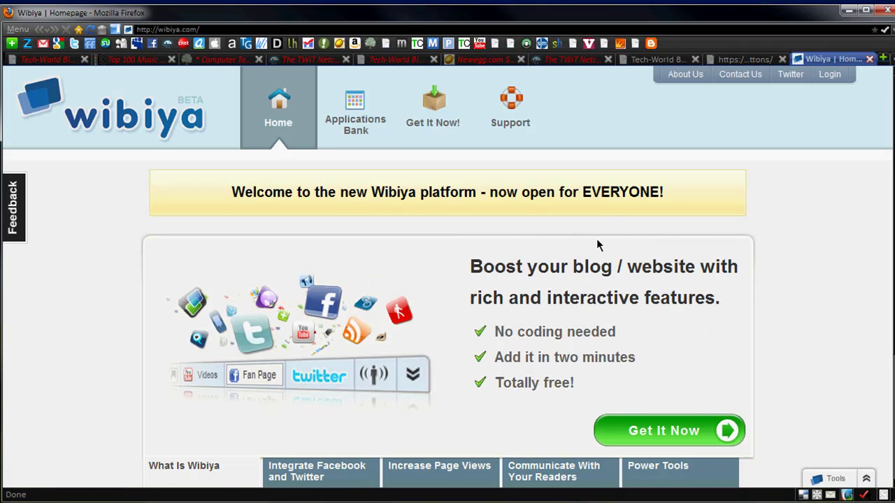
left_click(646, 59)
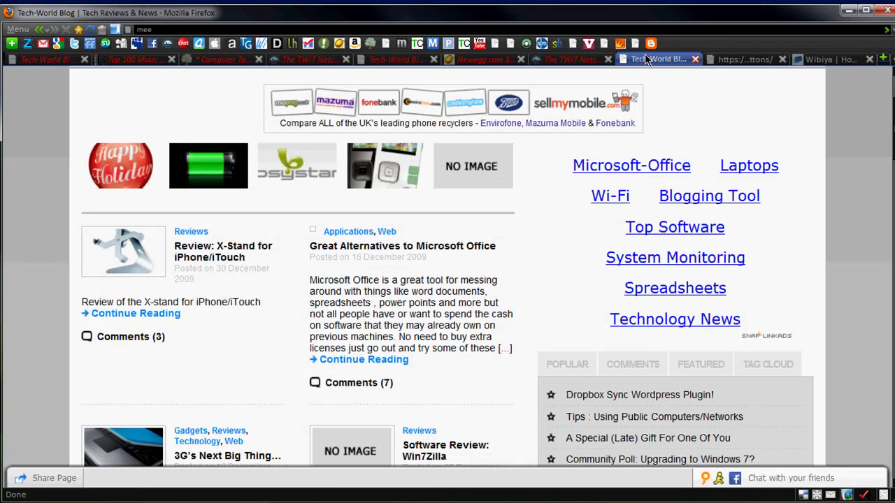